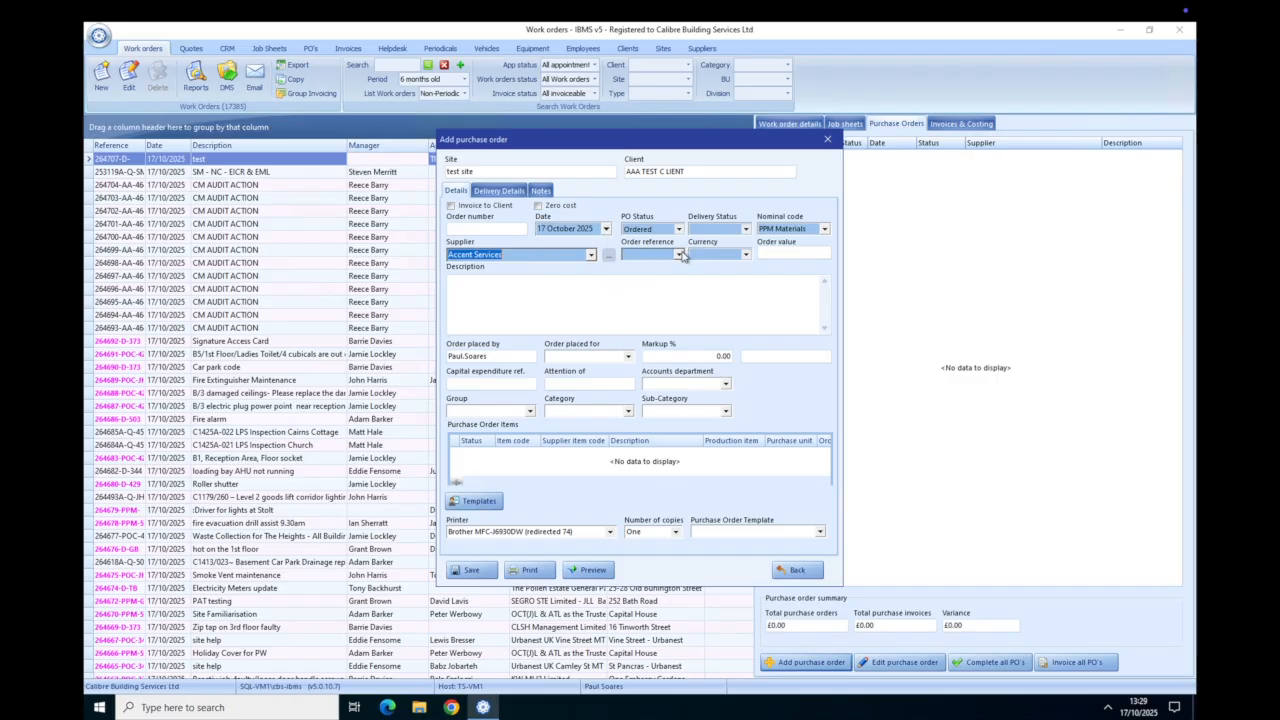
- Enter a number as the purchase order's order reference
{"action": "left_click", "coordinate": [681, 255]}
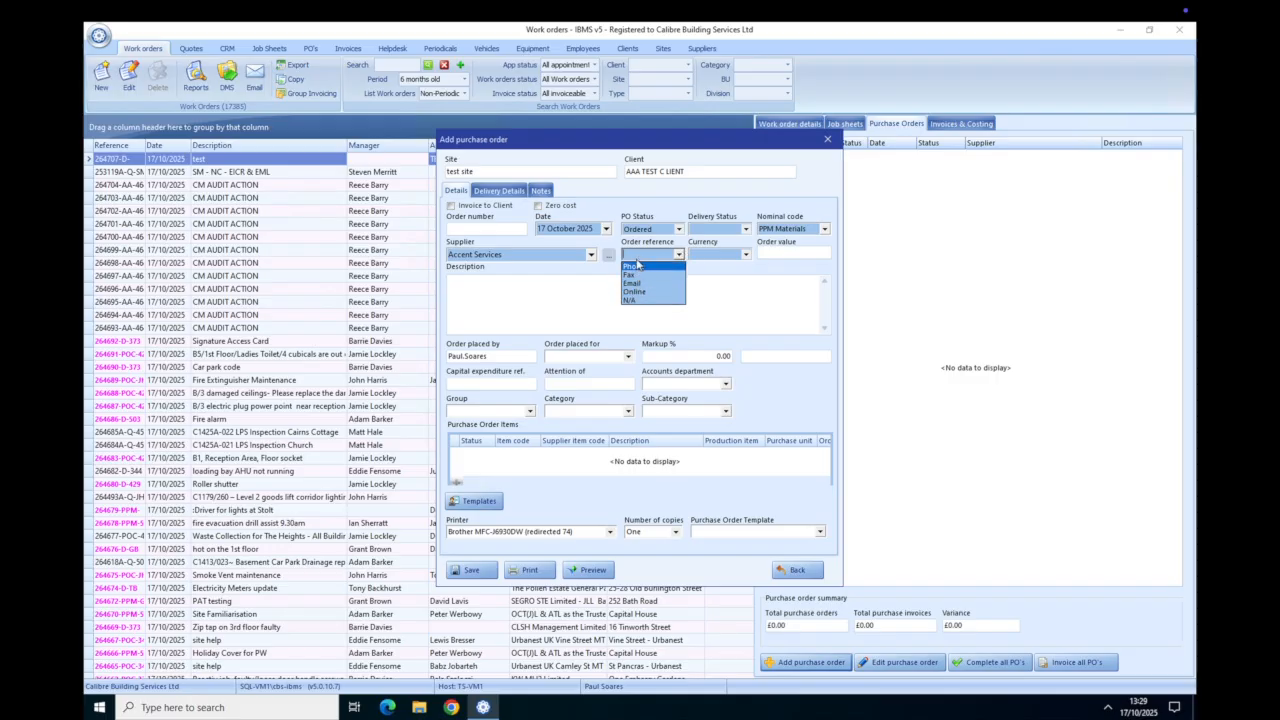
{"action": "left_click", "coordinate": [637, 263]}
{"action": "type", "text": "12"}
{"action": "left_click", "coordinate": [580, 283]}
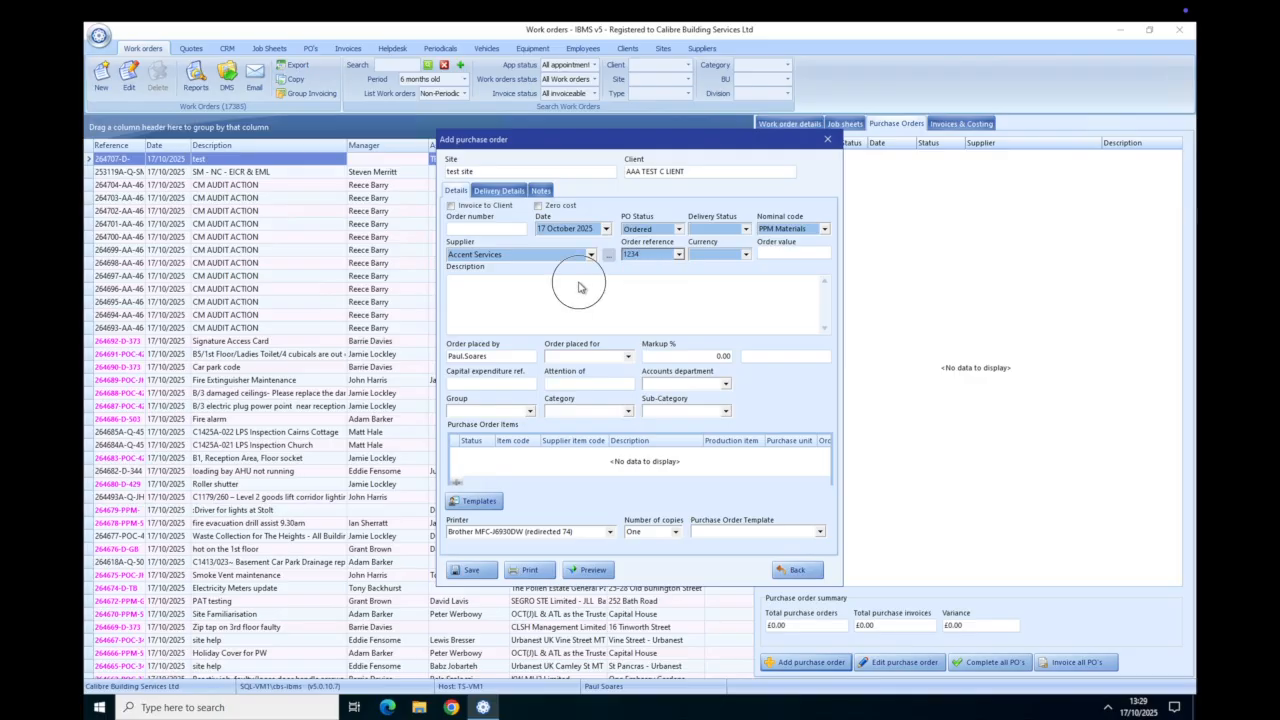
- Set the order reference to N/A and the order value to 150
{"action": "left_click", "coordinate": [679, 254]}
{"action": "left_click", "coordinate": [646, 301]}
{"action": "left_click", "coordinate": [723, 257]}
{"action": "left_click", "coordinate": [777, 258]}
{"action": "type", "text": "150"}
- Enter "Please attend site as per your quotation." as the order description
{"action": "left_click", "coordinate": [509, 304]}
{"action": "type", "text": "Please attend site as per you"}
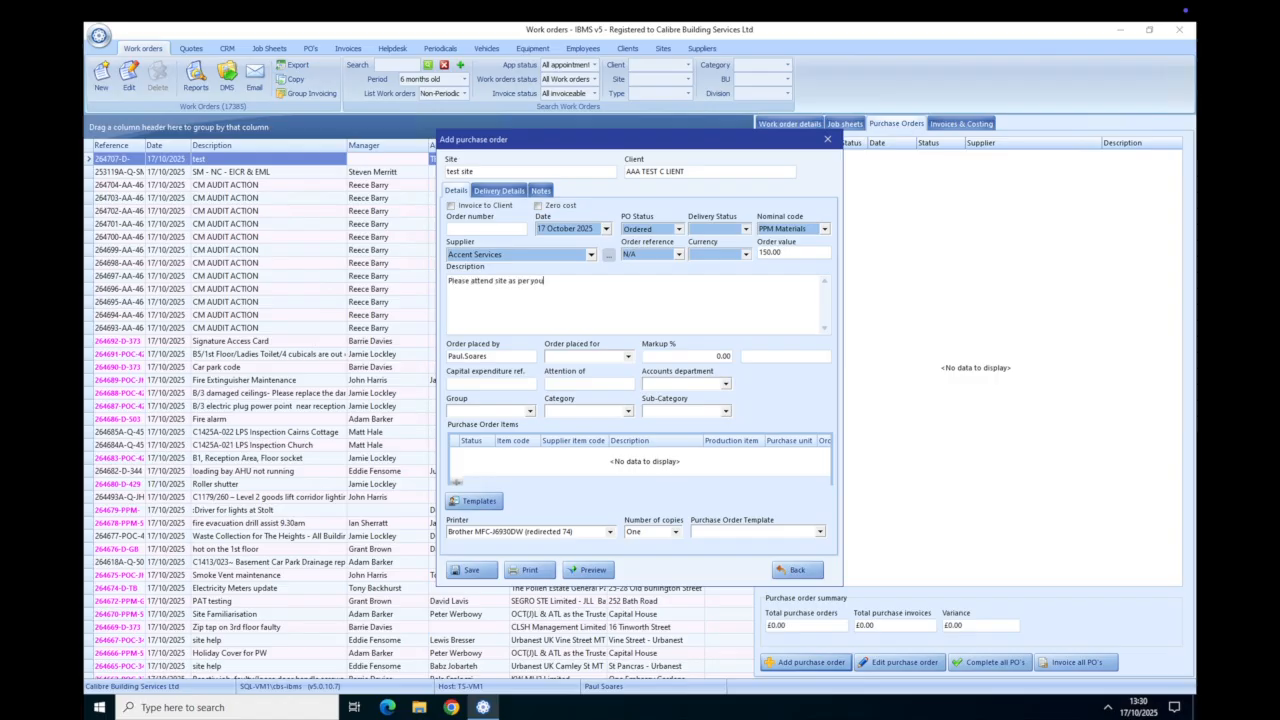
{"action": "type", "text": "r quotation."}
- Replace the description wording after "Please" with "Supply material as per your quote xxxx"
{"action": "key", "text": "BackSpace"}
{"action": "key", "text": "BackSpace"}
{"action": "key", "text": "BackSpace"}
{"action": "key", "text": "BackSpace"}
{"action": "key", "text": "BackSpace"}
{"action": "key", "text": "BackSpace"}
{"action": "key", "text": "BackSpace"}
{"action": "key", "text": "BackSpace"}
{"action": "key", "text": "BackSpace"}
{"action": "key", "text": "BackSpace"}
{"action": "key", "text": "BackSpace"}
{"action": "key", "text": "BackSpace"}
{"action": "key", "text": "BackSpace"}
{"action": "key", "text": "BackSpace"}
{"action": "key", "text": "BackSpace"}
{"action": "key", "text": "BackSpace"}
{"action": "key", "text": "BackSpace"}
{"action": "key", "text": "BackSpace"}
{"action": "key", "text": "BackSpace"}
{"action": "key", "text": "BackSpace"}
{"action": "key", "text": "BackSpace"}
{"action": "key", "text": "BackSpace"}
{"action": "key", "text": "BackSpace"}
{"action": "key", "text": "BackSpace"}
{"action": "key", "text": "BackSpace"}
{"action": "key", "text": "BackSpace"}
{"action": "key", "text": "BackSpace"}
{"action": "type", "text": "Supply material as per your quot"}
- Add the description line "Please supply materials to Engineer 1, phone number" followed by the engineer's phone number
{"action": "key", "text": "Return"}
{"action": "type", "text": "ase supply materials to "}
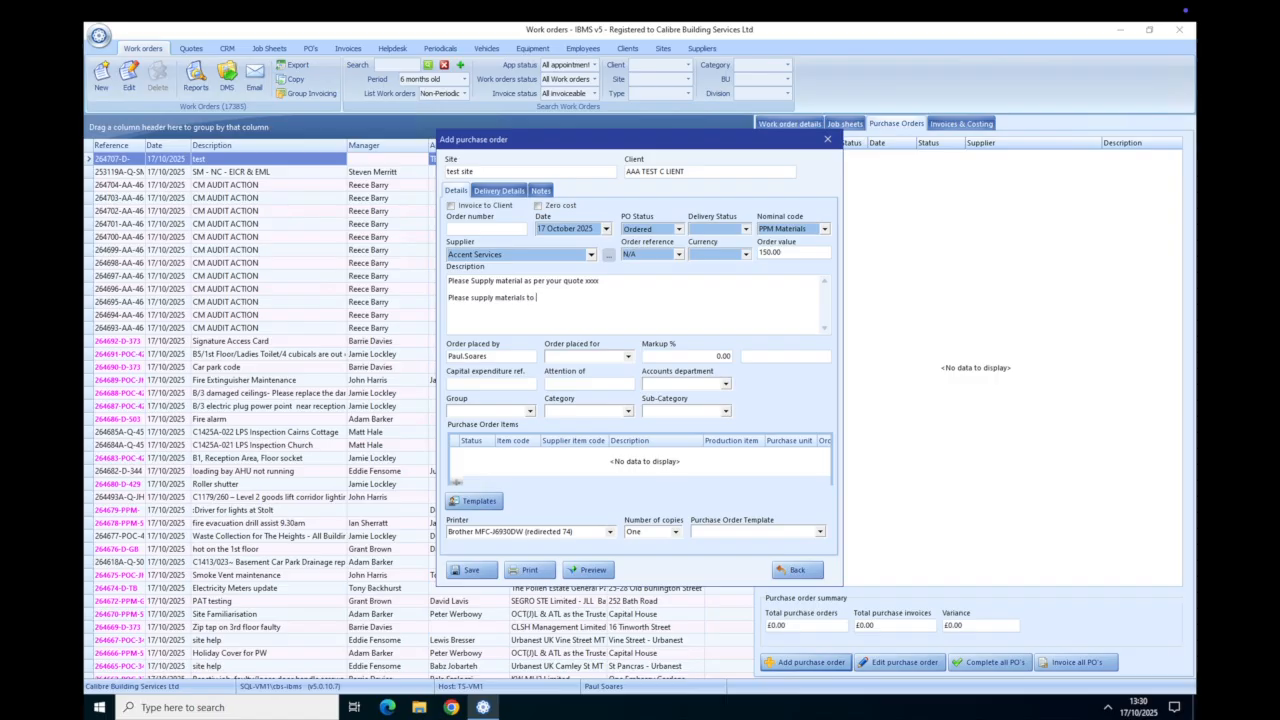
{"action": "type", "text": "Engineer 1, phone number 1233445"}
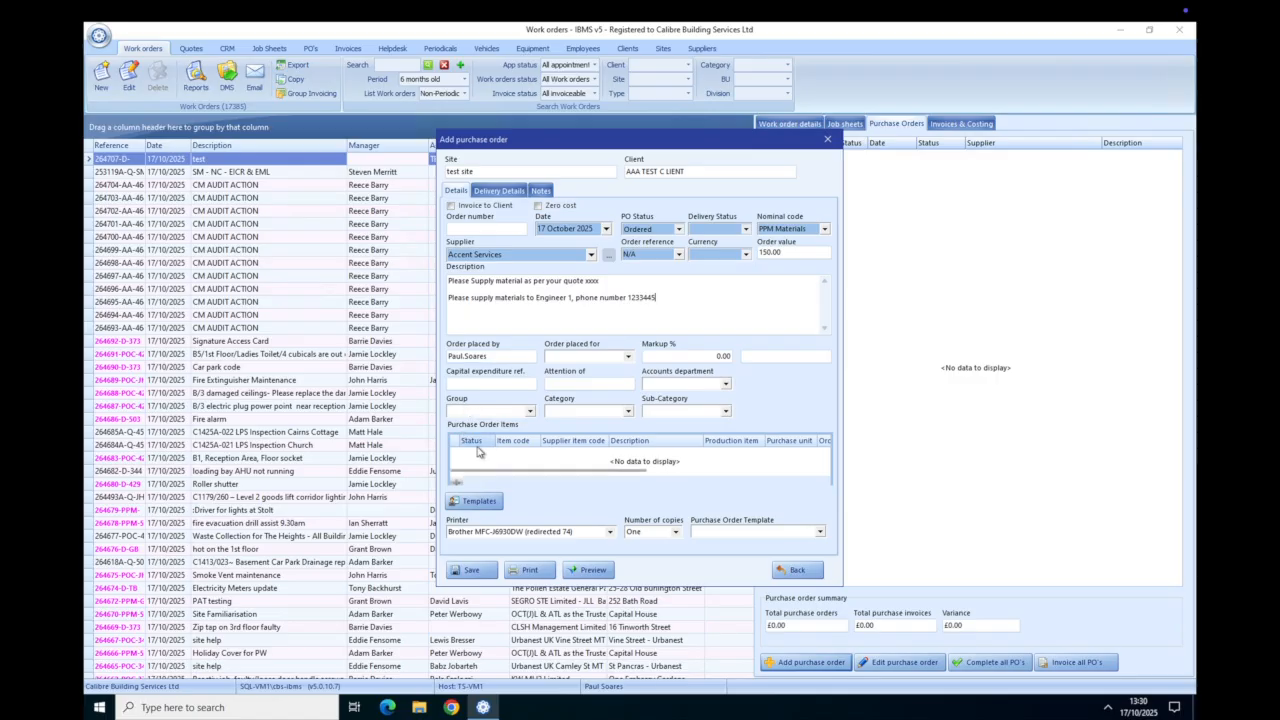
- Choose the employee the order is placed for and select PPM Materials as the nominal code
{"action": "left_click", "coordinate": [498, 356]}
{"action": "left_click", "coordinate": [627, 357]}
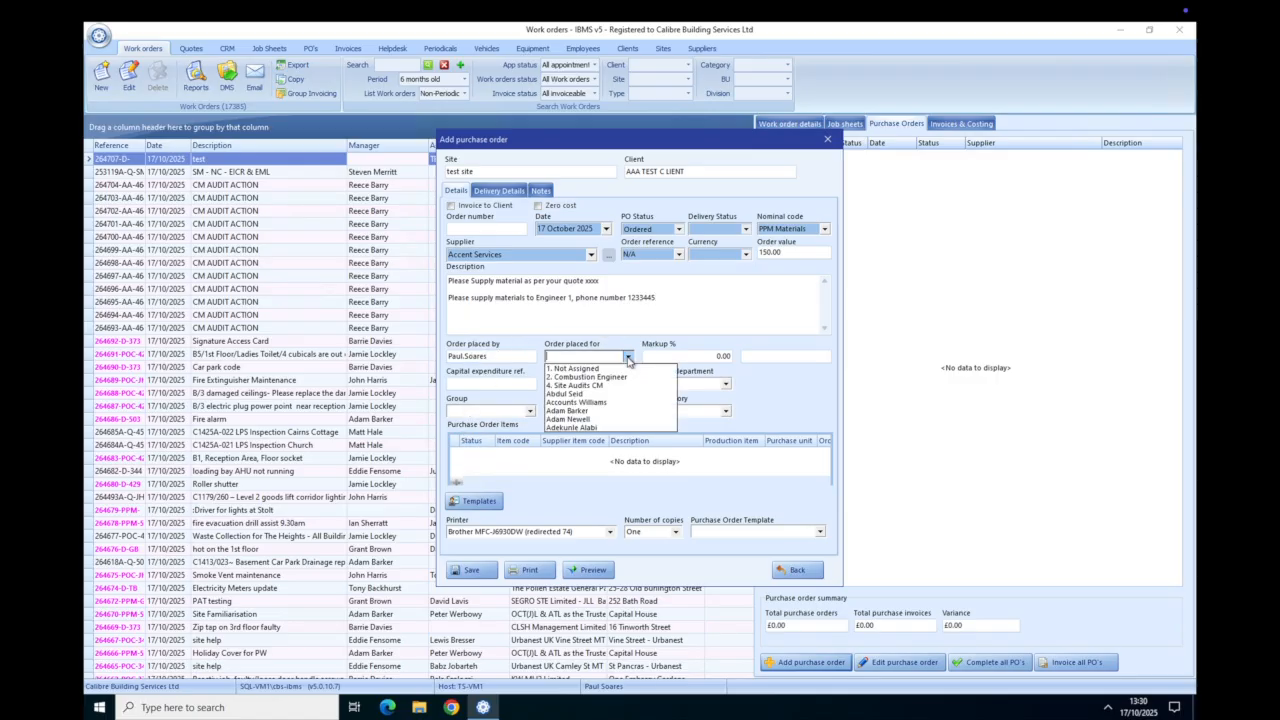
{"action": "left_click", "coordinate": [588, 415]}
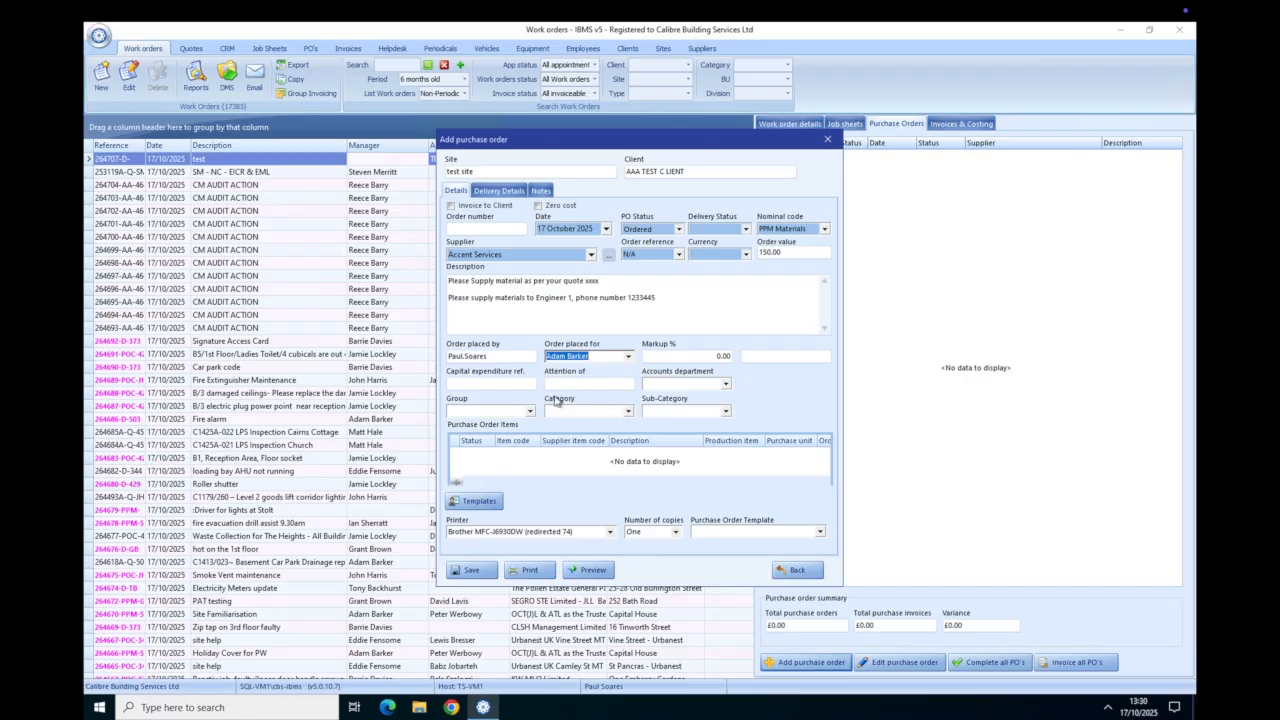
{"action": "left_click", "coordinate": [826, 230]}
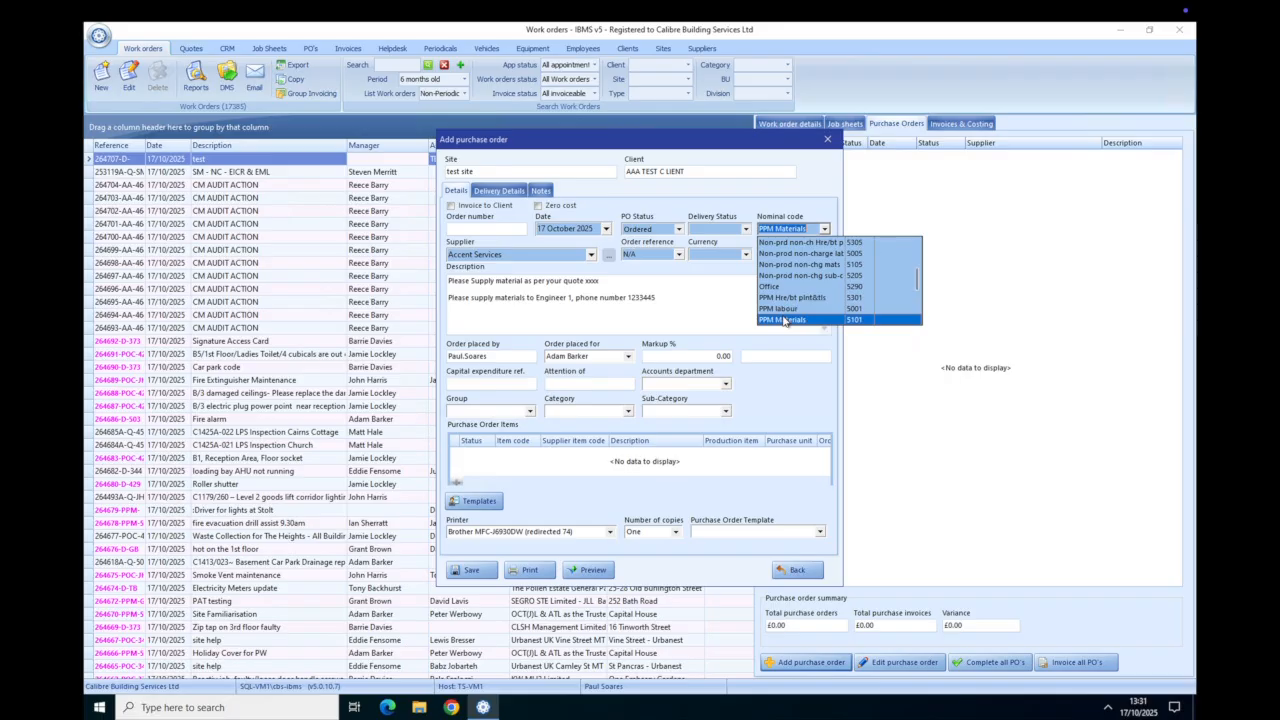
{"action": "left_click", "coordinate": [785, 320]}
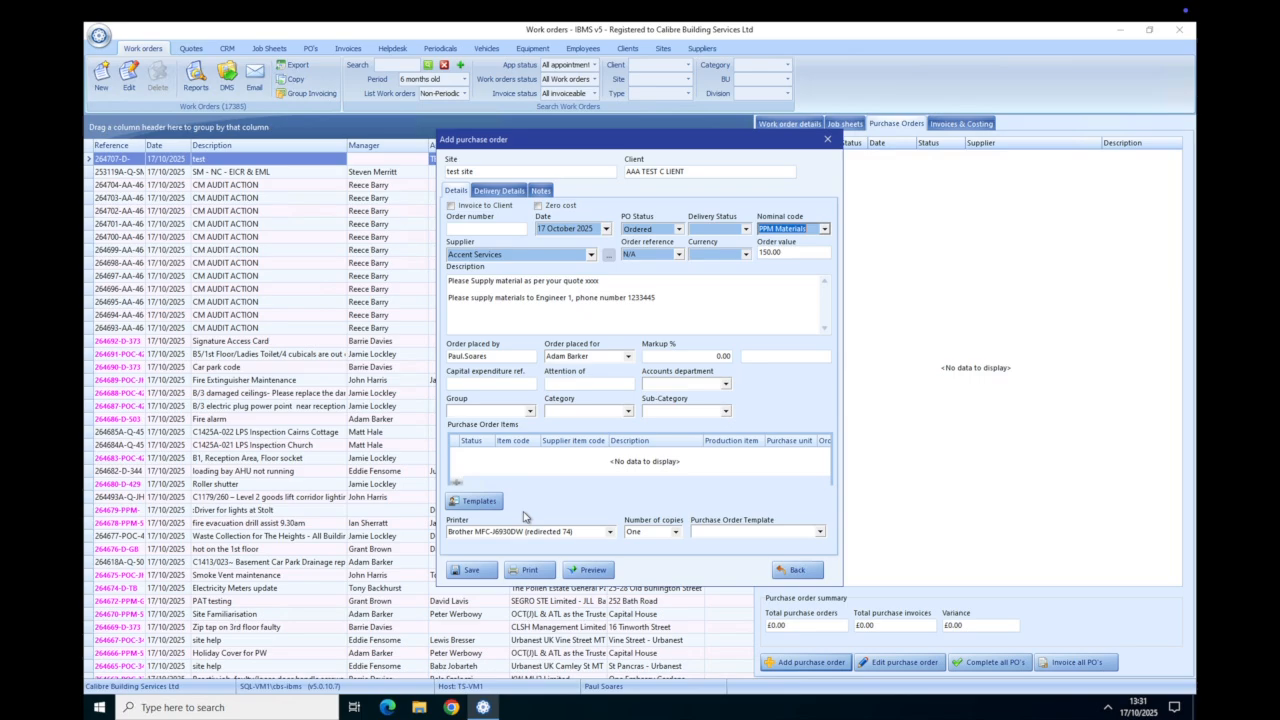
- Try Site Address and Office Address as the order's delivery destination in the delivery details
{"action": "left_click", "coordinate": [505, 194]}
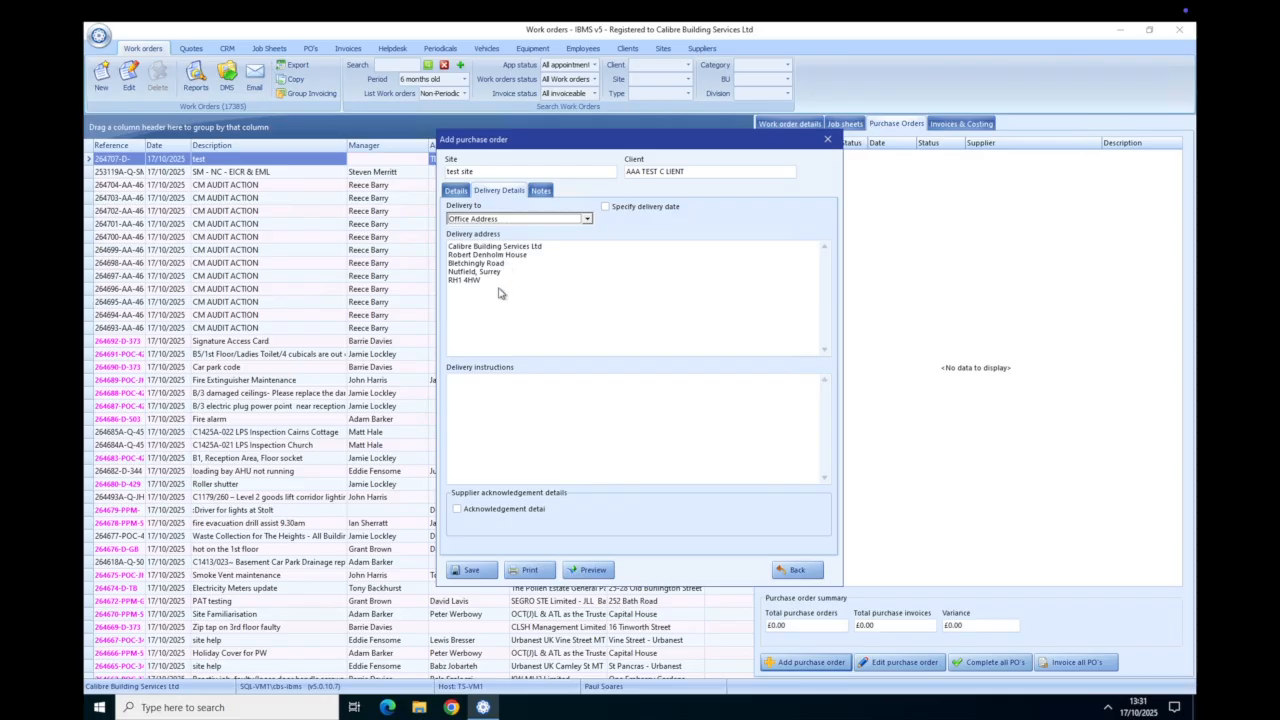
{"action": "left_click", "coordinate": [588, 221]}
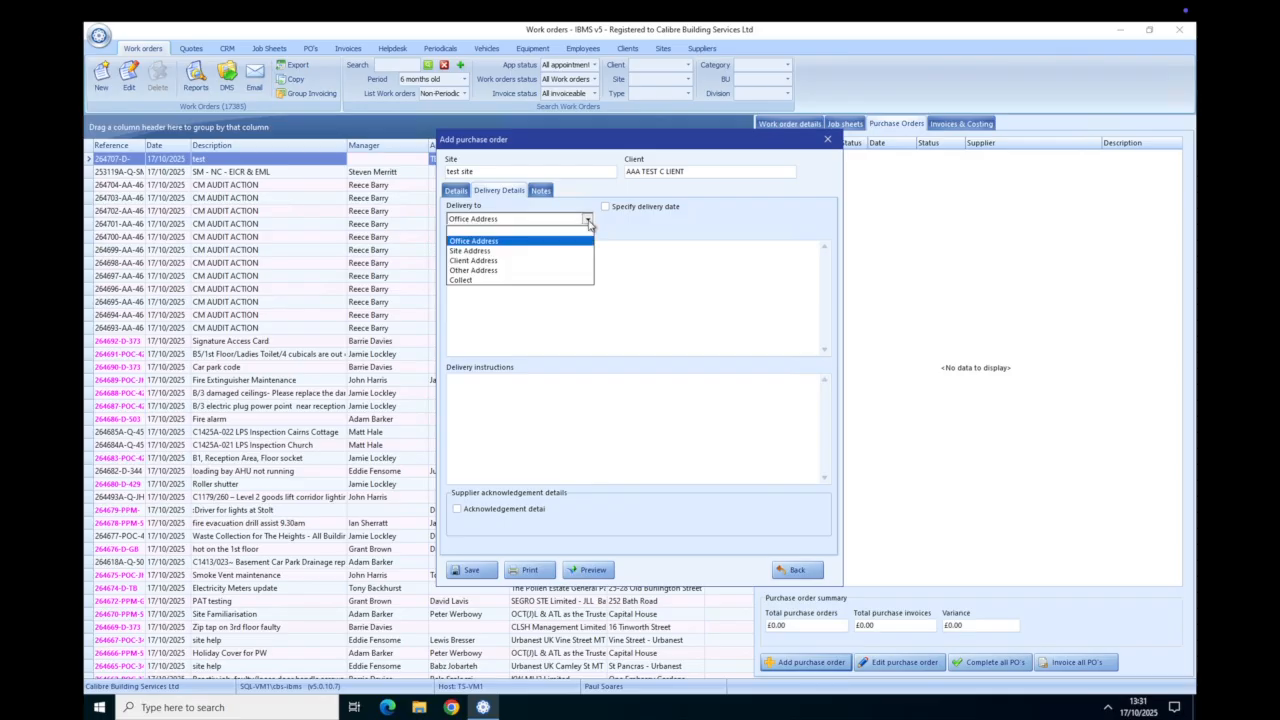
{"action": "left_click", "coordinate": [508, 252]}
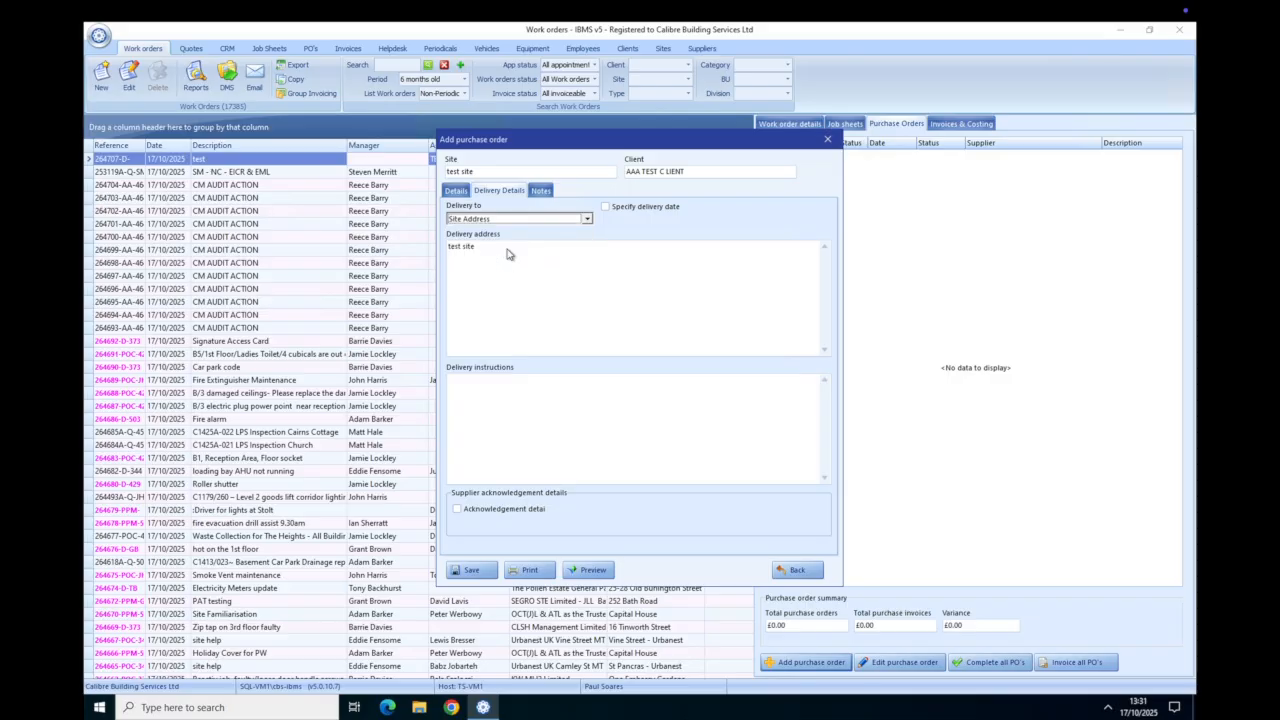
{"action": "left_click", "coordinate": [587, 219]}
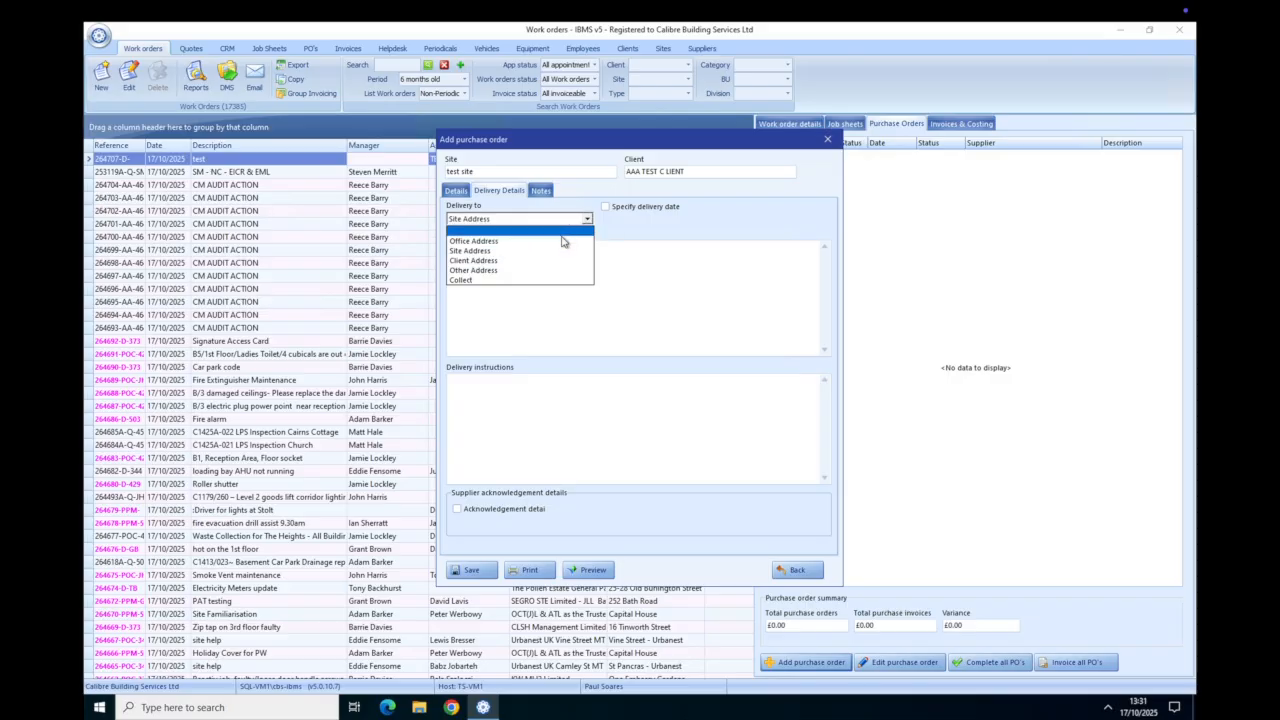
{"action": "left_click", "coordinate": [565, 241]}
{"action": "left_click", "coordinate": [588, 220]}
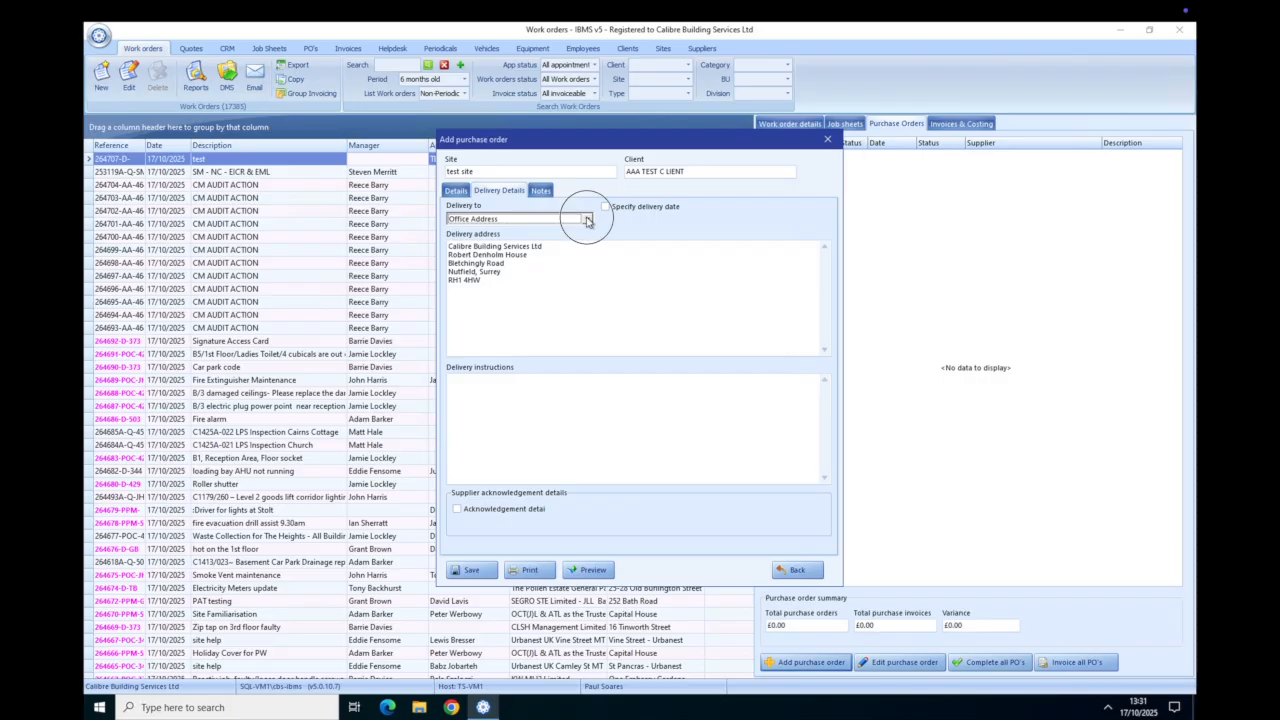
{"action": "left_click", "coordinate": [537, 254]}
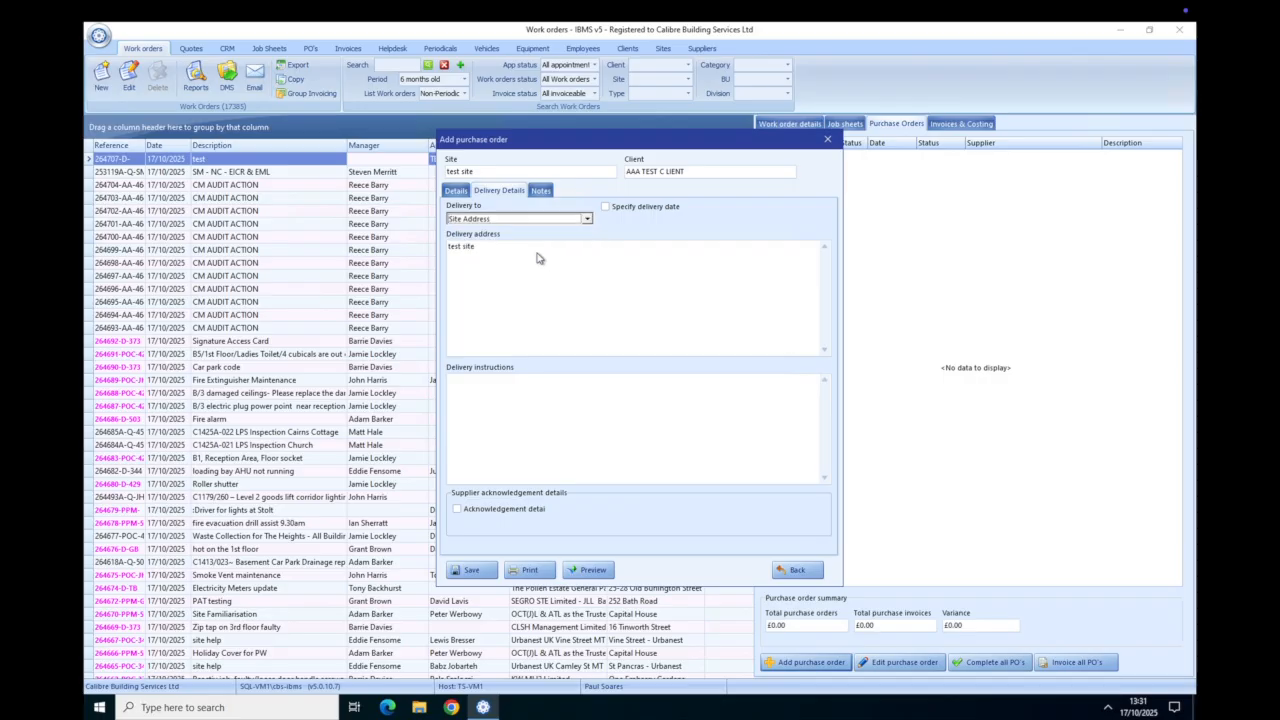
- Set the delivery destination to Office Address and add an FAO line for "Calibre Engineer" above the delivery address
{"action": "left_click", "coordinate": [587, 219]}
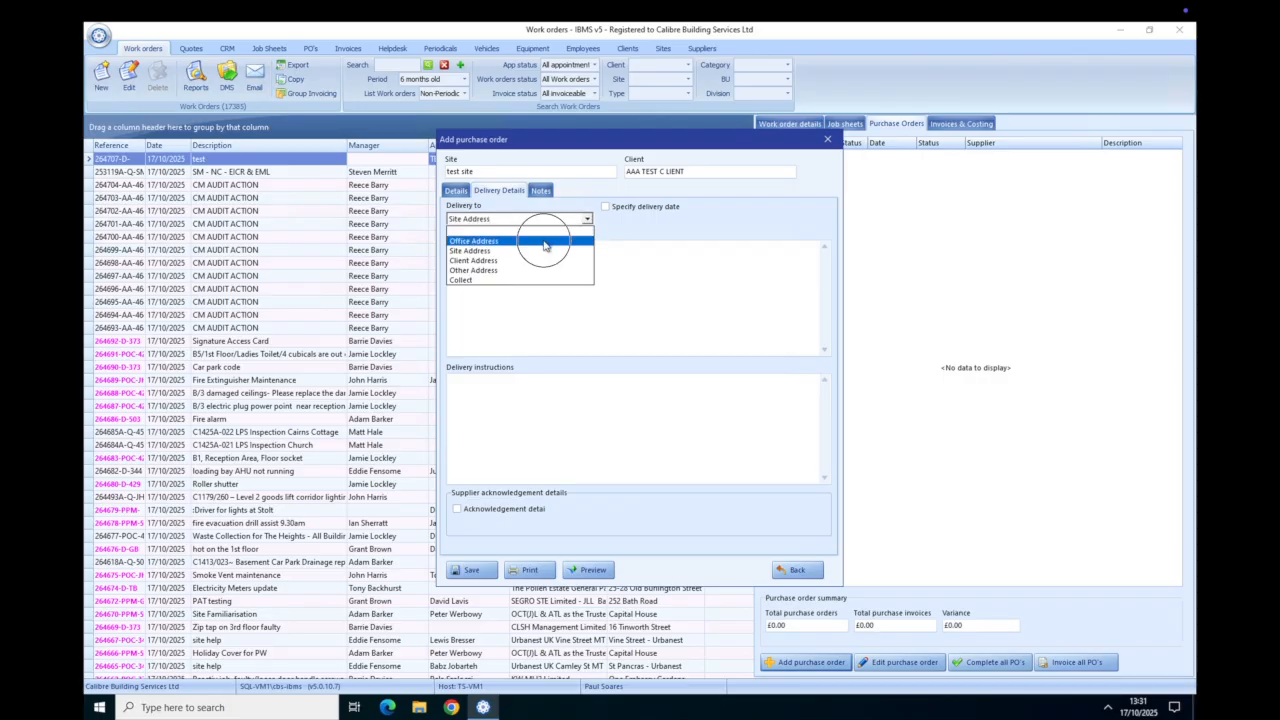
{"action": "left_click", "coordinate": [545, 243]}
{"action": "left_click", "coordinate": [450, 248]}
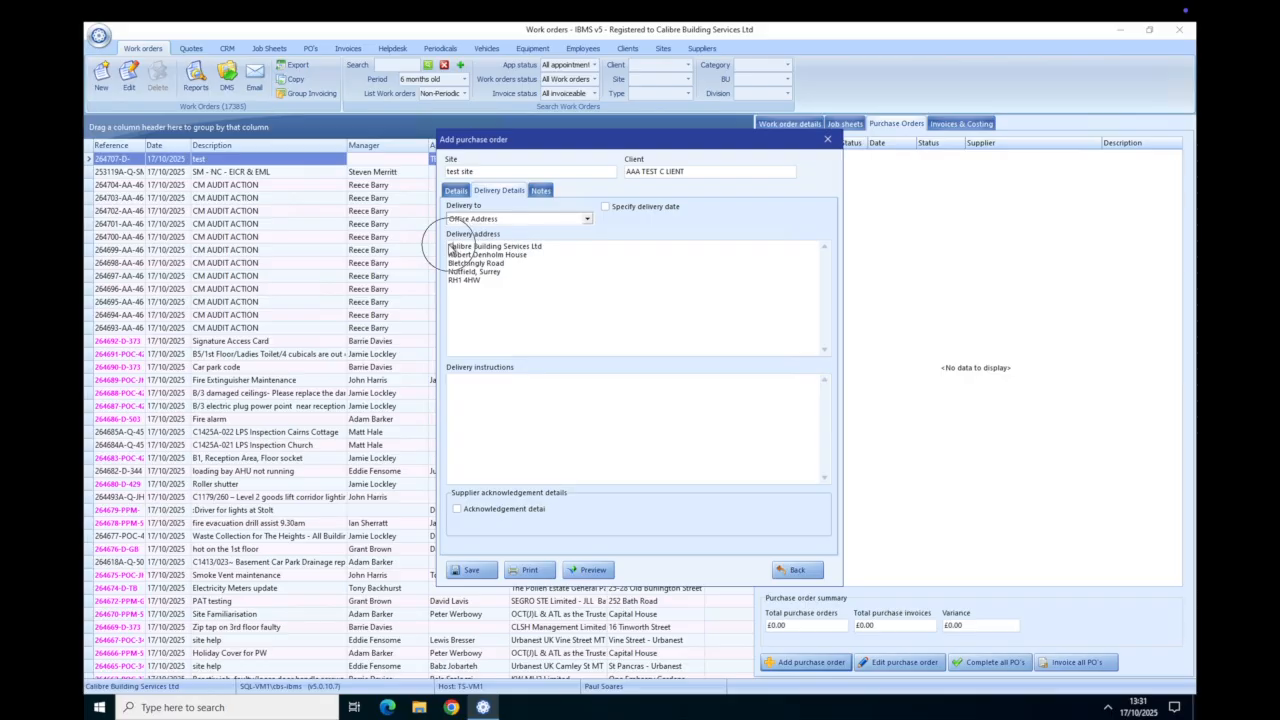
{"action": "type", "text": "FAO of "}
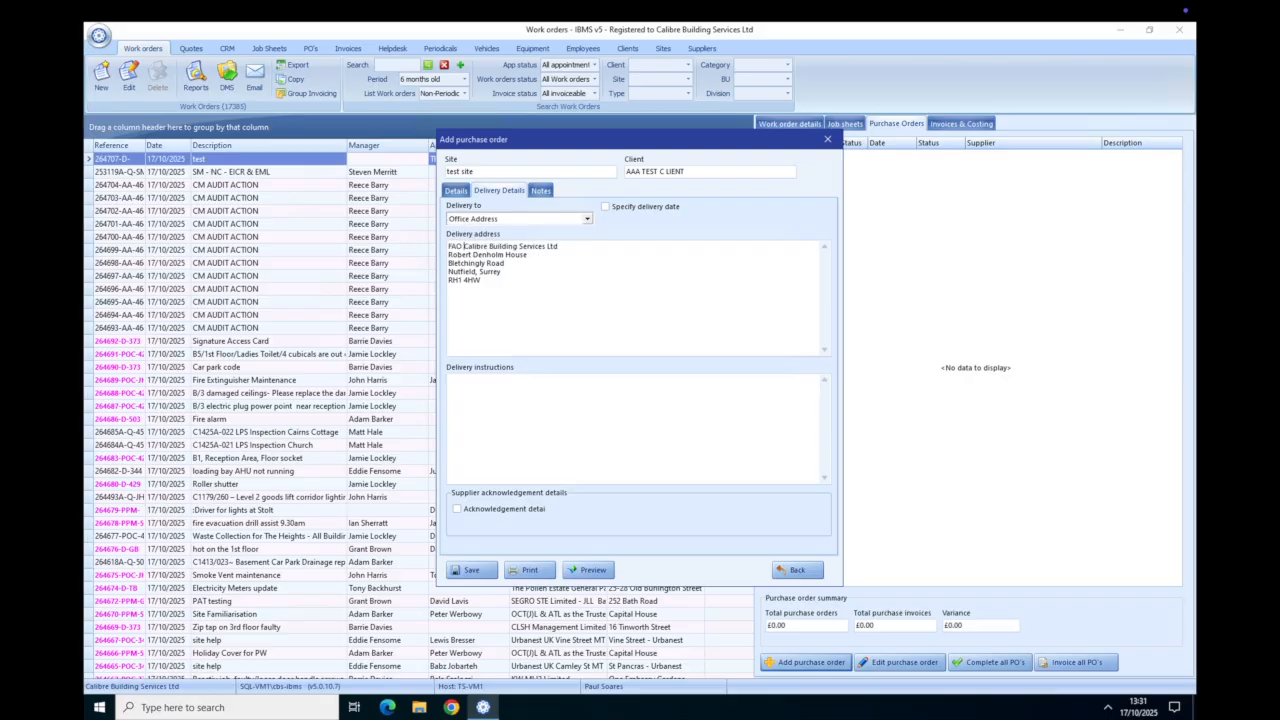
{"action": "type", "text": "Calibre Engineer"}
{"action": "key", "text": "Return"}
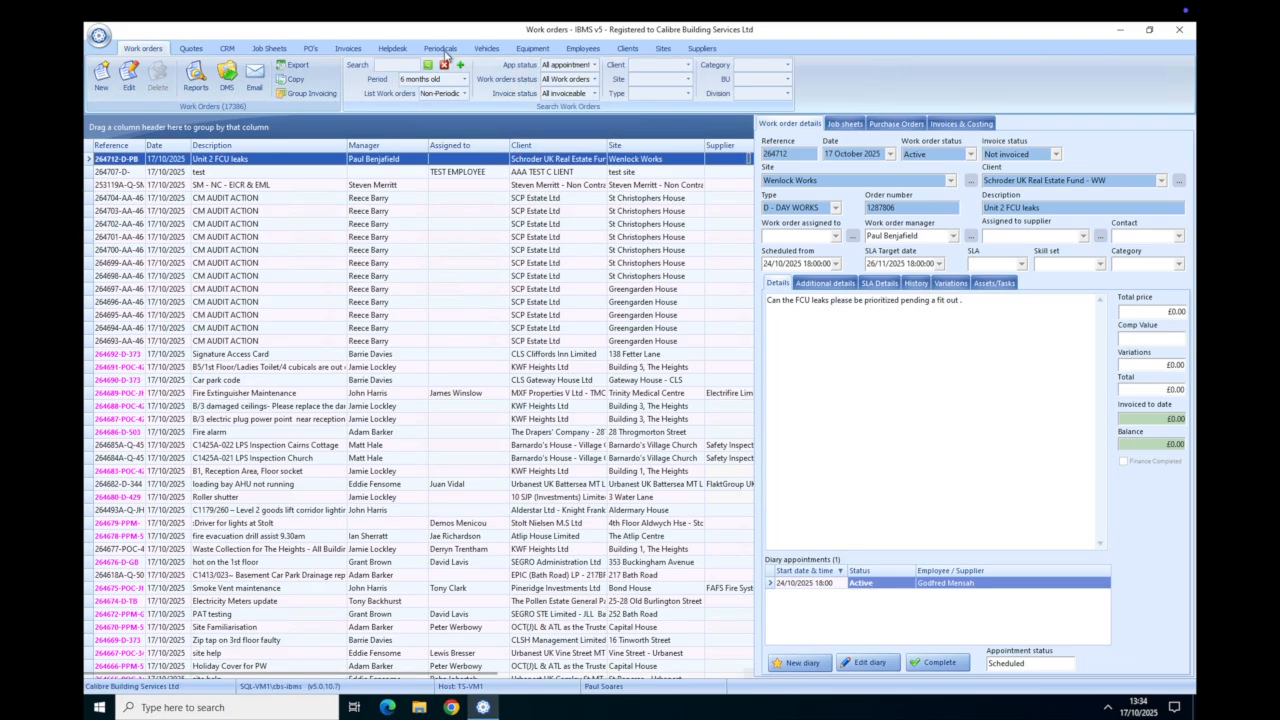
- View the purchase orders of the first periodical contract and its blank purchase order form, leaving the form without saving
{"action": "left_click", "coordinate": [443, 50]}
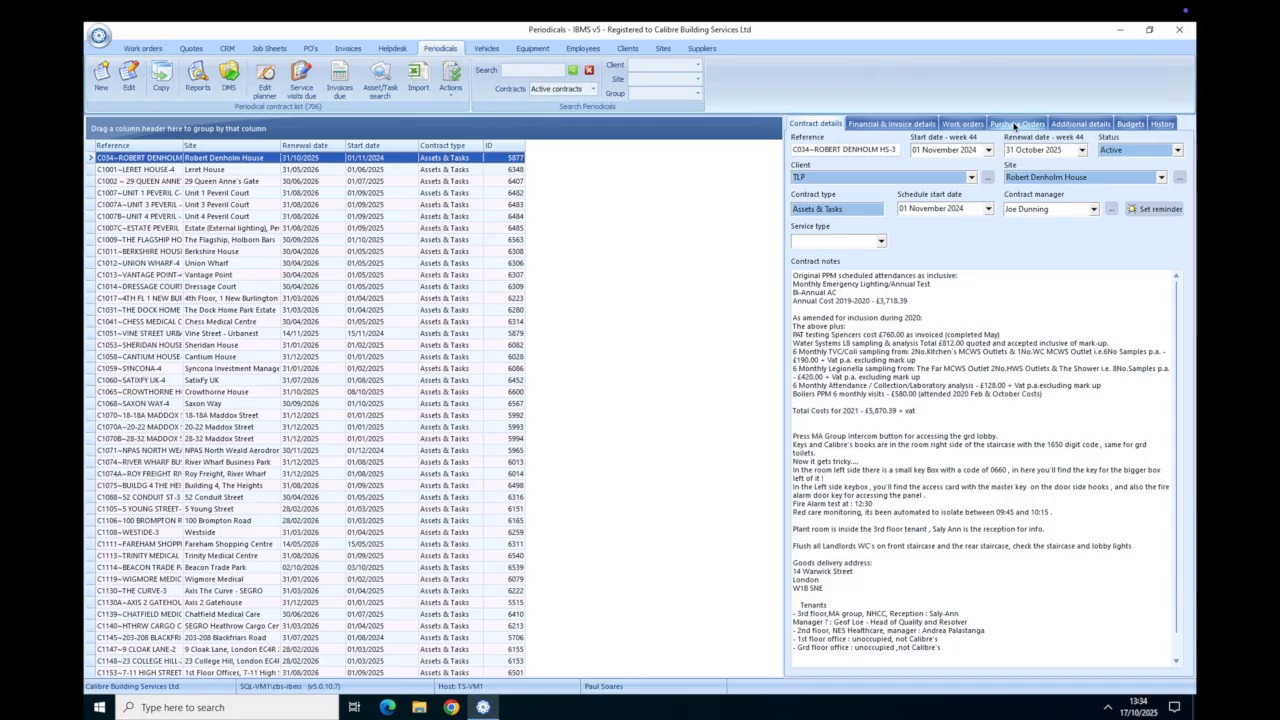
{"action": "left_click", "coordinate": [1014, 125]}
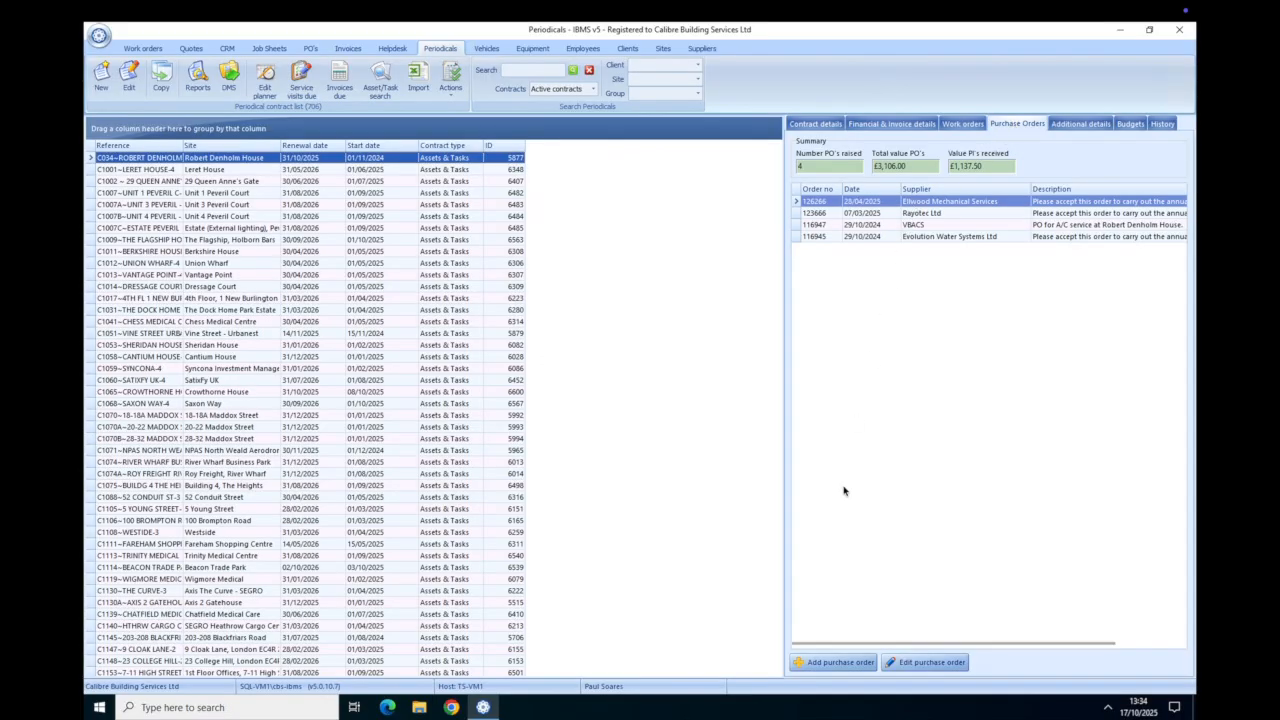
{"action": "left_click", "coordinate": [833, 663]}
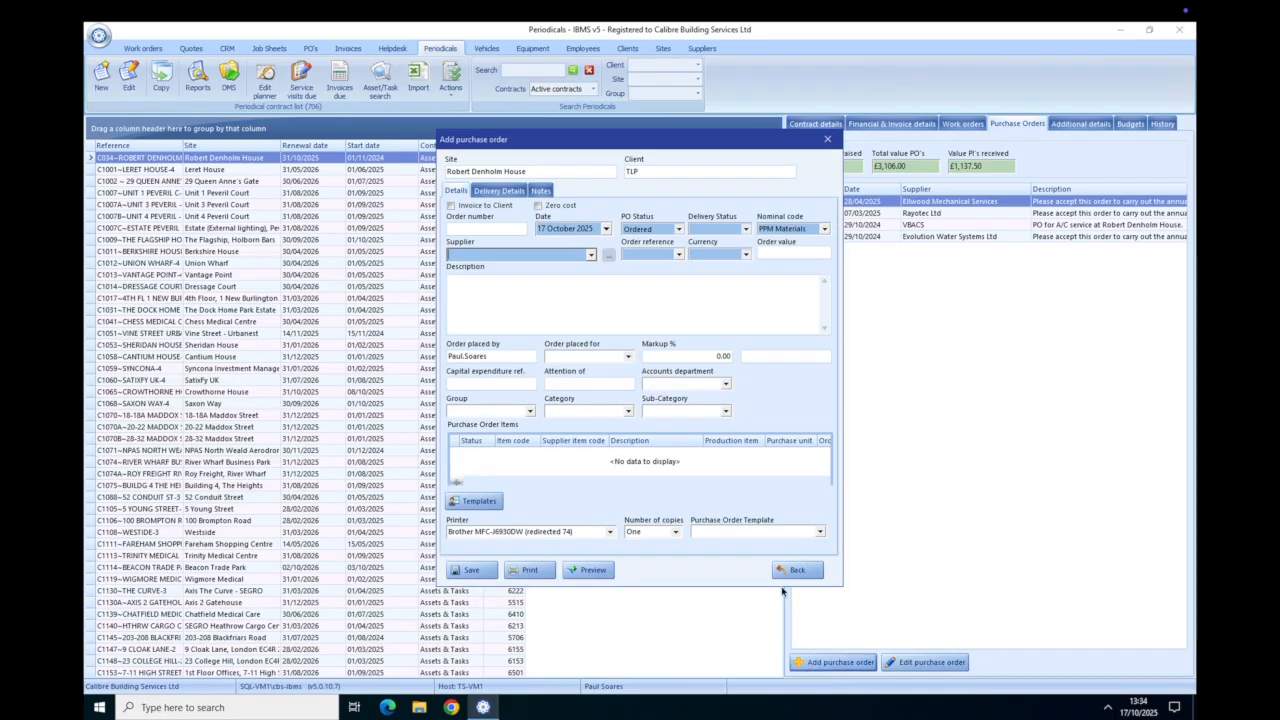
{"action": "left_click", "coordinate": [795, 571]}
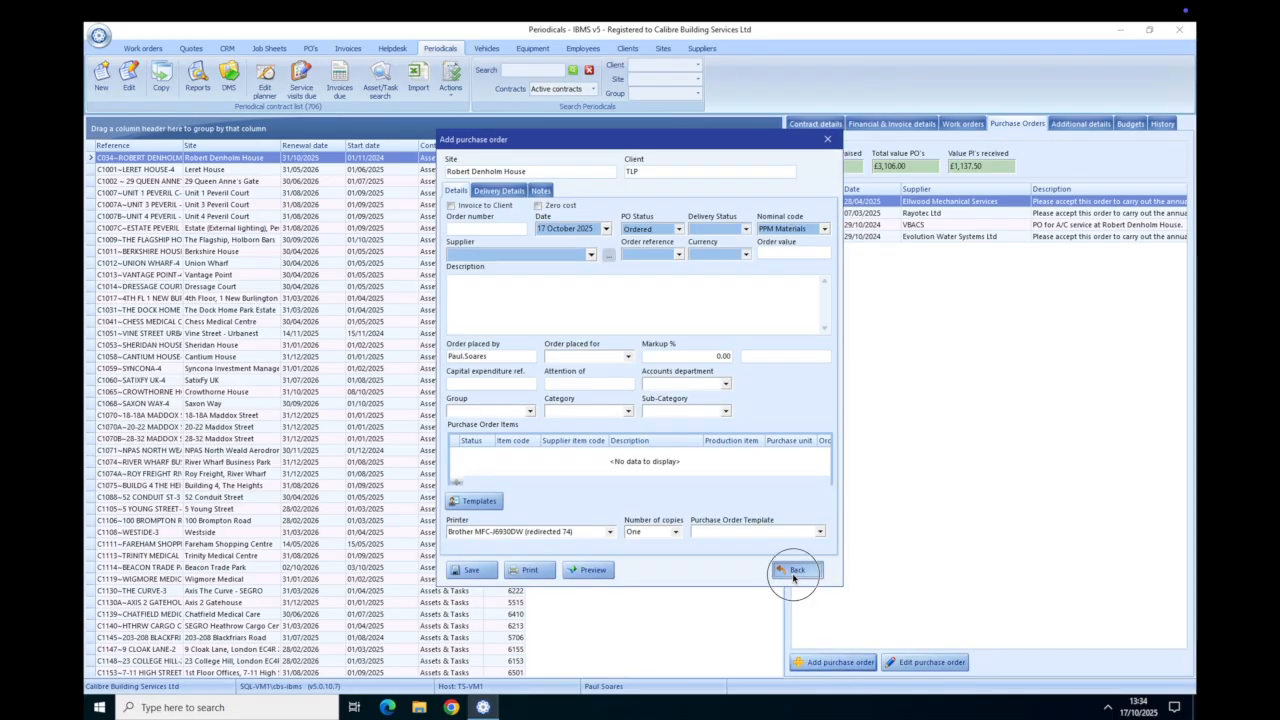
- Open the contract's Evolution Water Systems Ltd purchase order and read its full description, including scope, contract period and terms
{"action": "double_click", "coordinate": [912, 237]}
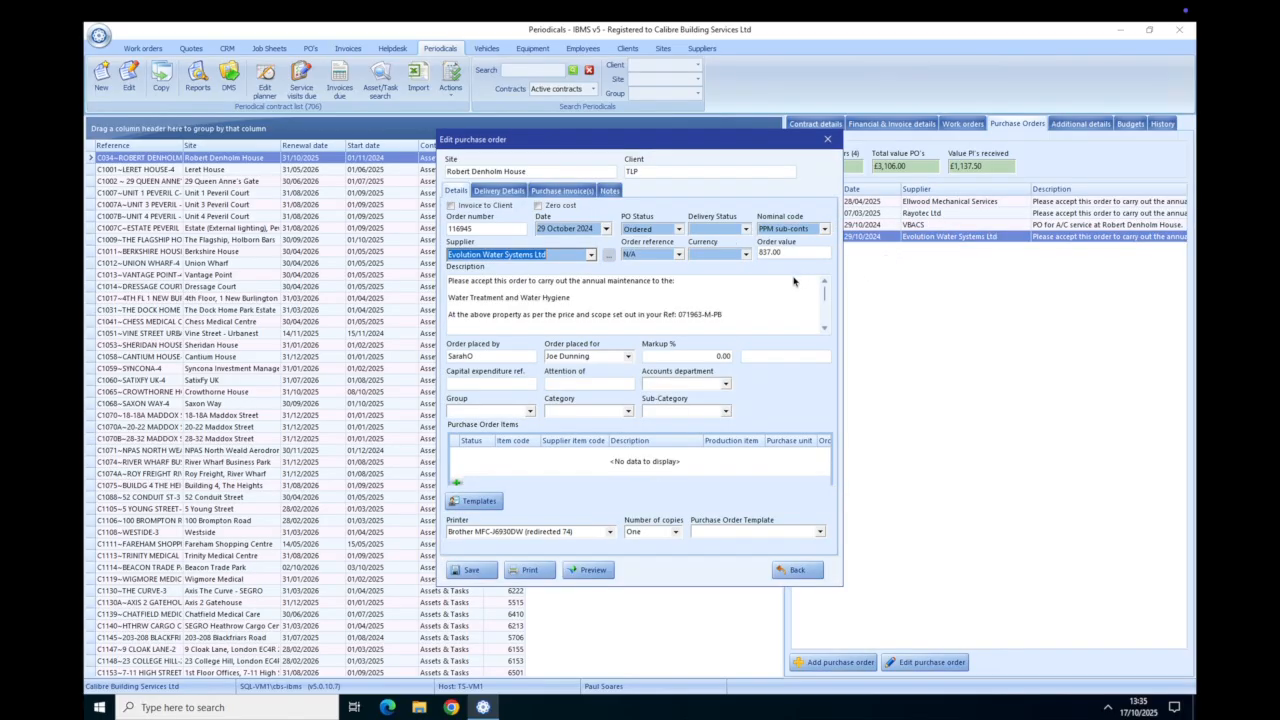
{"action": "left_click", "coordinate": [450, 283]}
{"action": "left_click_drag", "start_coordinate": [450, 281], "coordinate": [529, 306]}
{"action": "left_click", "coordinate": [573, 300]}
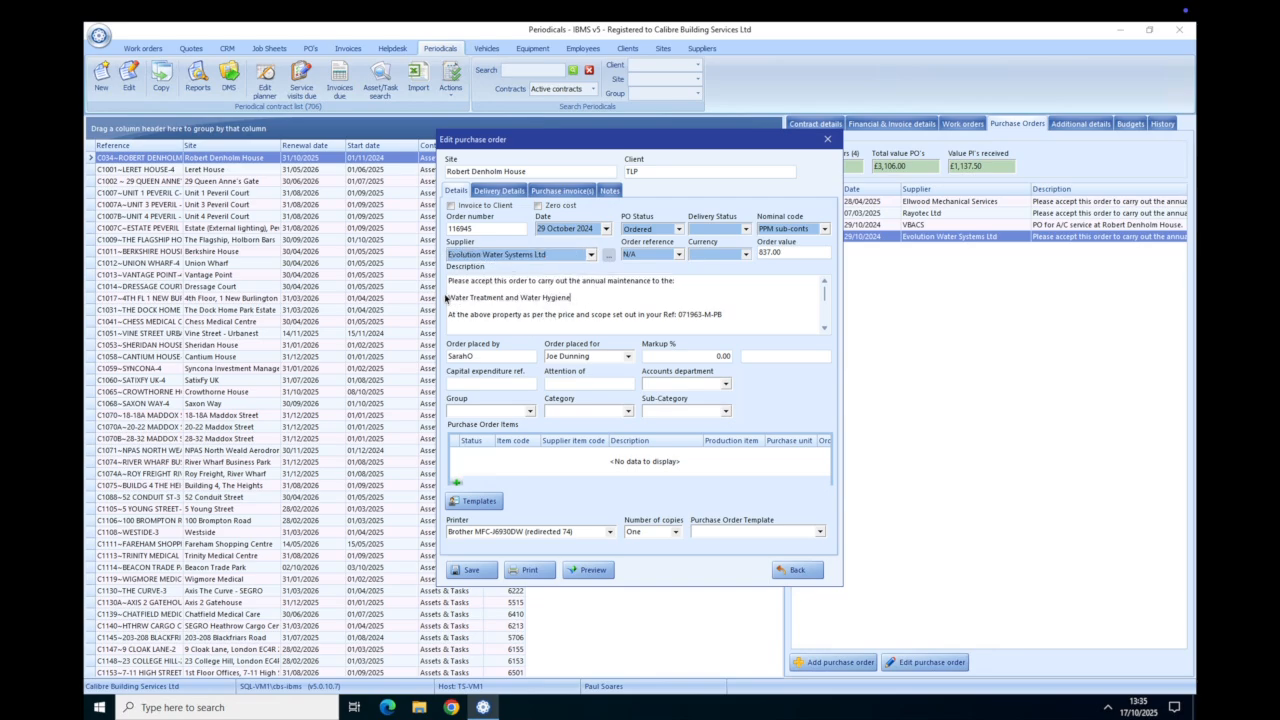
{"action": "left_click_drag", "start_coordinate": [450, 298], "coordinate": [575, 300]}
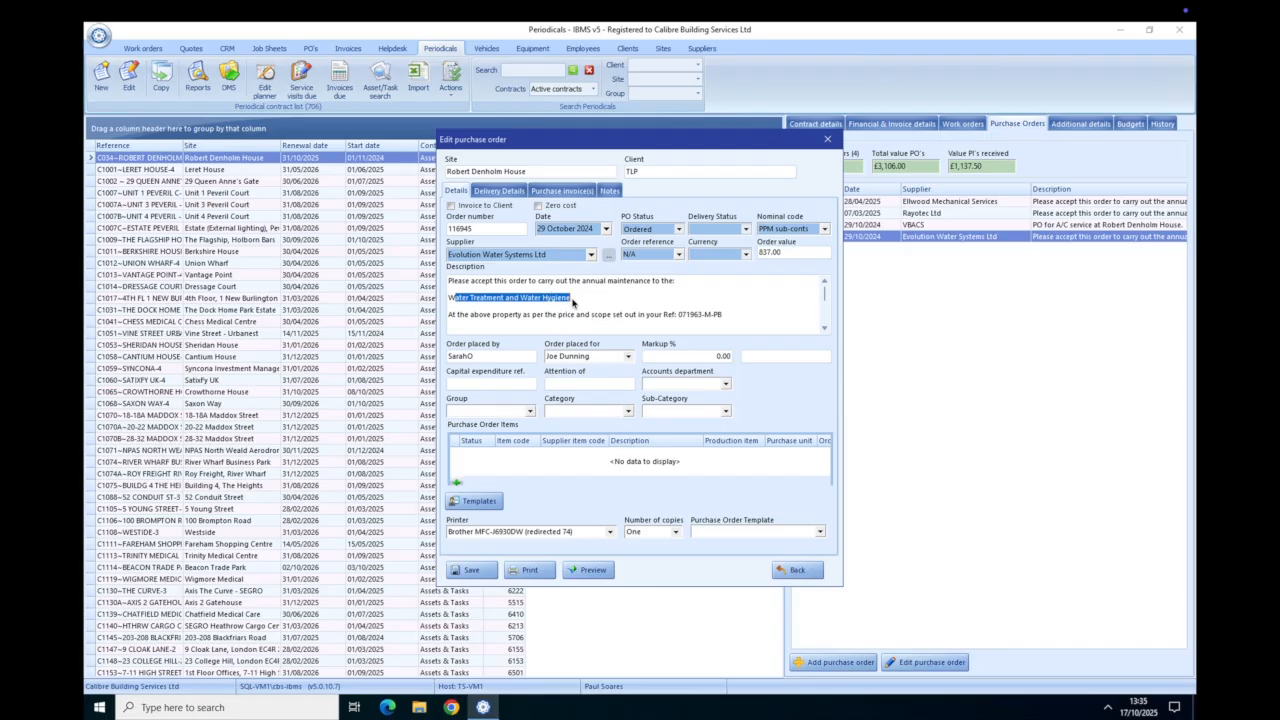
{"action": "scroll", "coordinate": [629, 314], "scroll_direction": "down", "scroll_amount": 1}
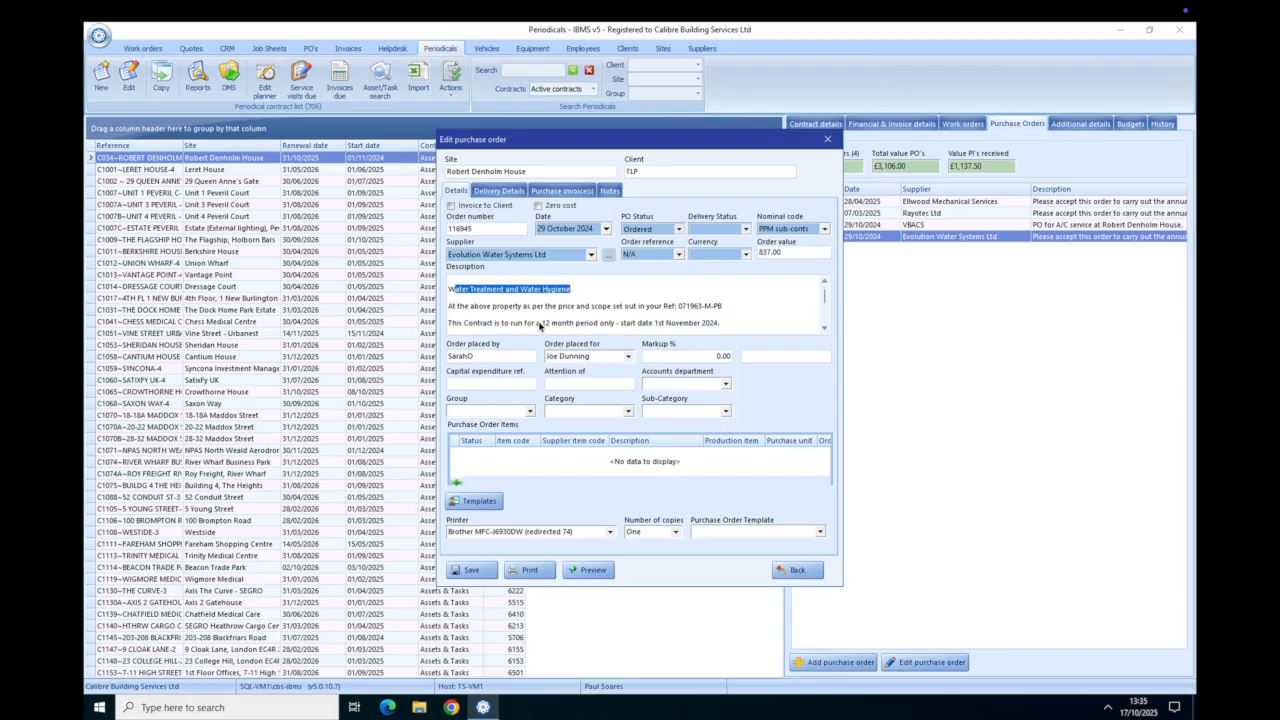
{"action": "left_click", "coordinate": [825, 328]}
{"action": "left_click", "coordinate": [825, 328]}
{"action": "left_click", "coordinate": [825, 328]}
{"action": "left_click", "coordinate": [825, 328]}
{"action": "left_click", "coordinate": [825, 328]}
{"action": "left_click", "coordinate": [825, 328]}
{"action": "left_click", "coordinate": [825, 328]}
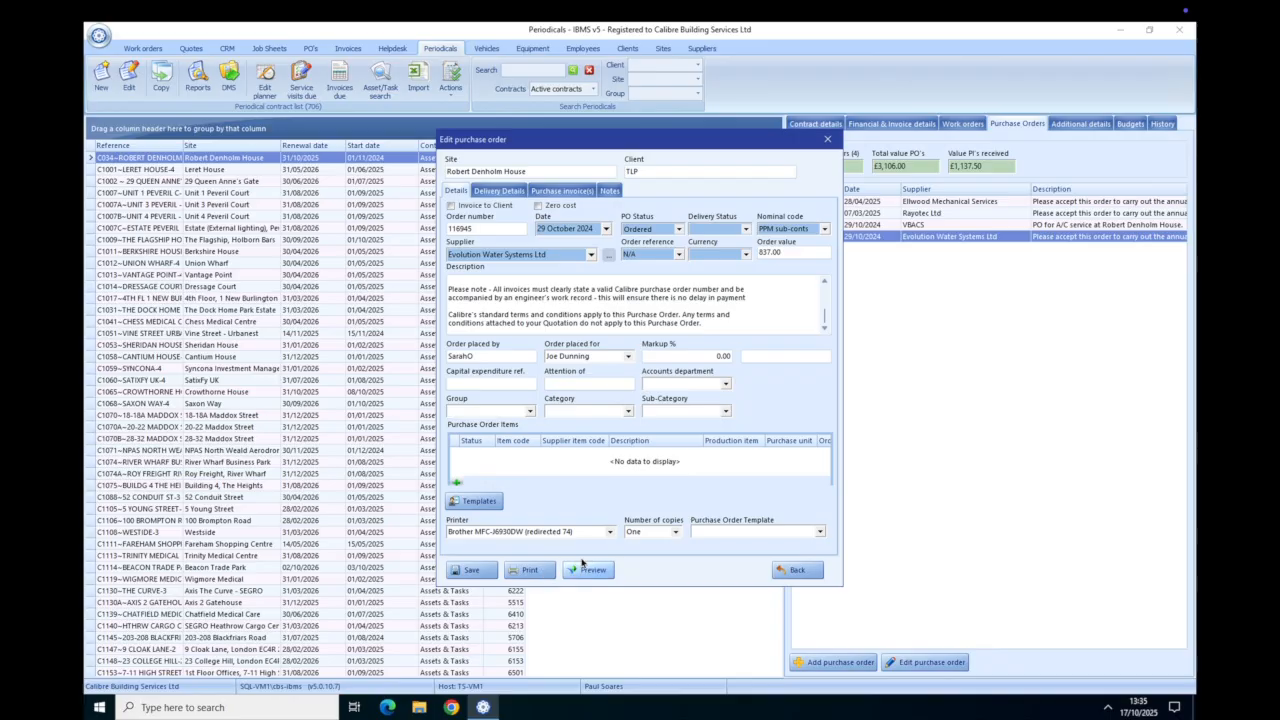
- Choose Microsoft Print to PDF as the purchase order's printer and leave the order without saving
{"action": "left_click", "coordinate": [609, 532]}
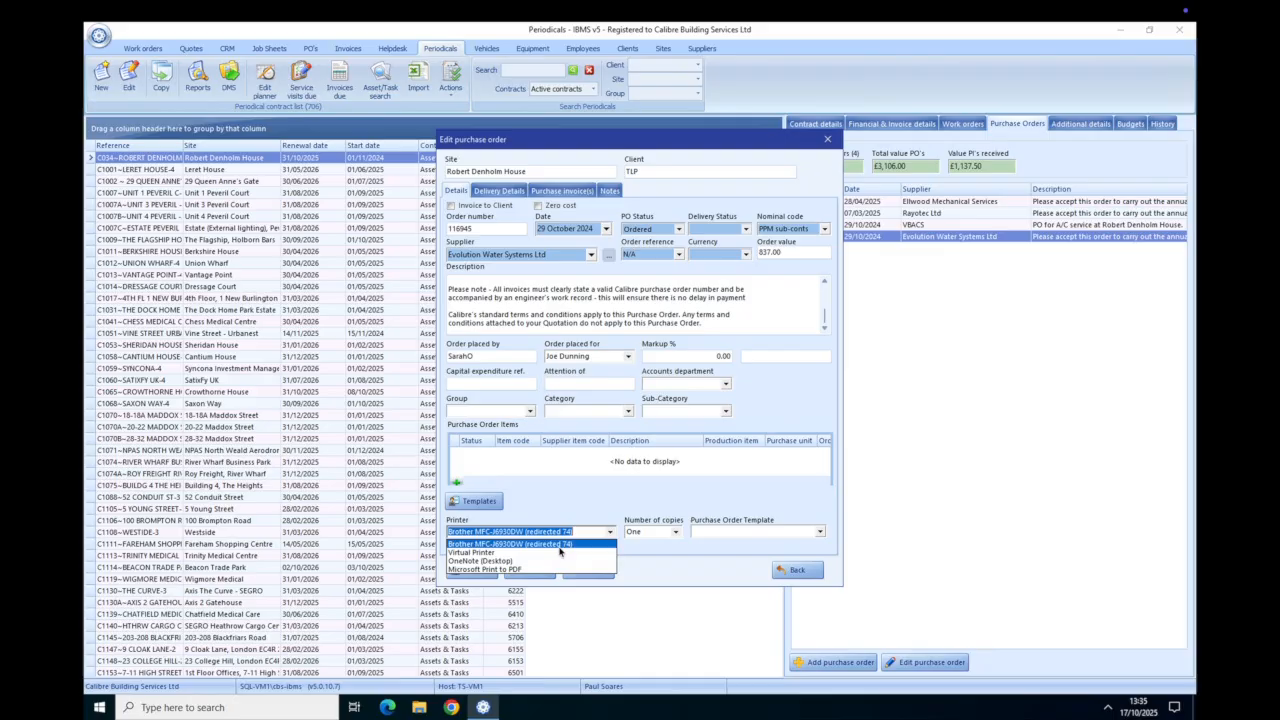
{"action": "left_click", "coordinate": [526, 569]}
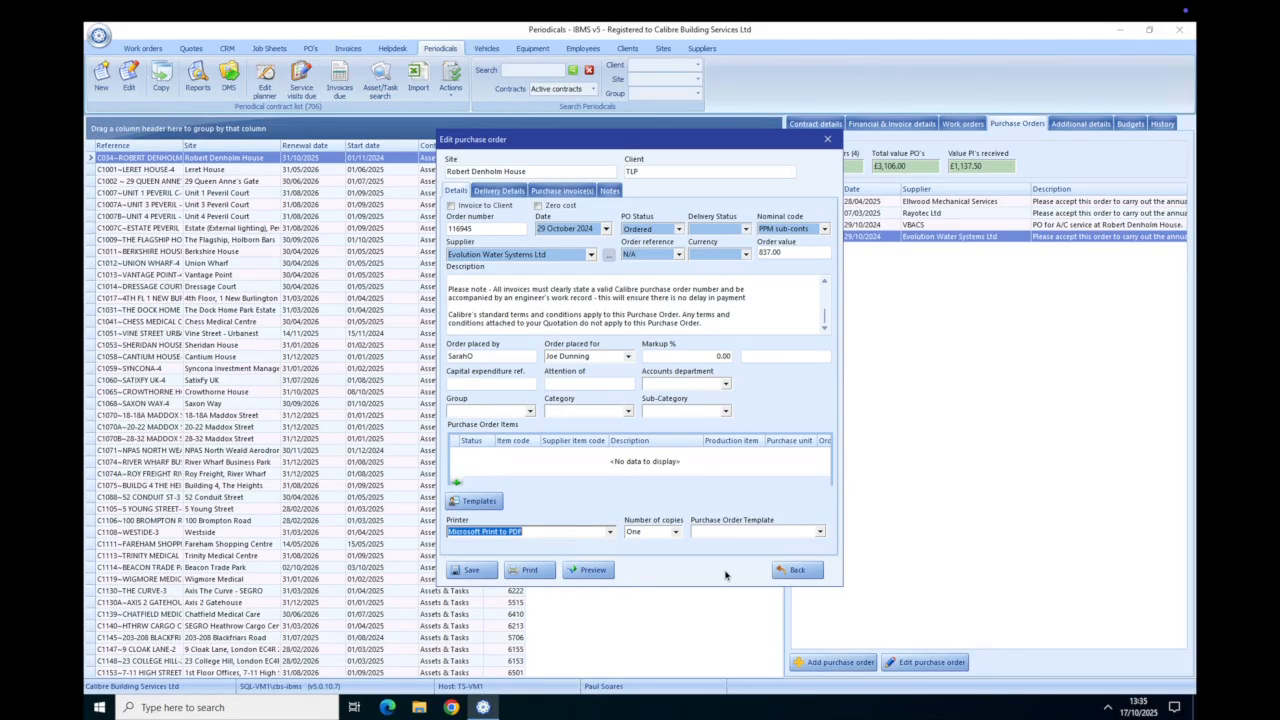
{"action": "left_click", "coordinate": [795, 571]}
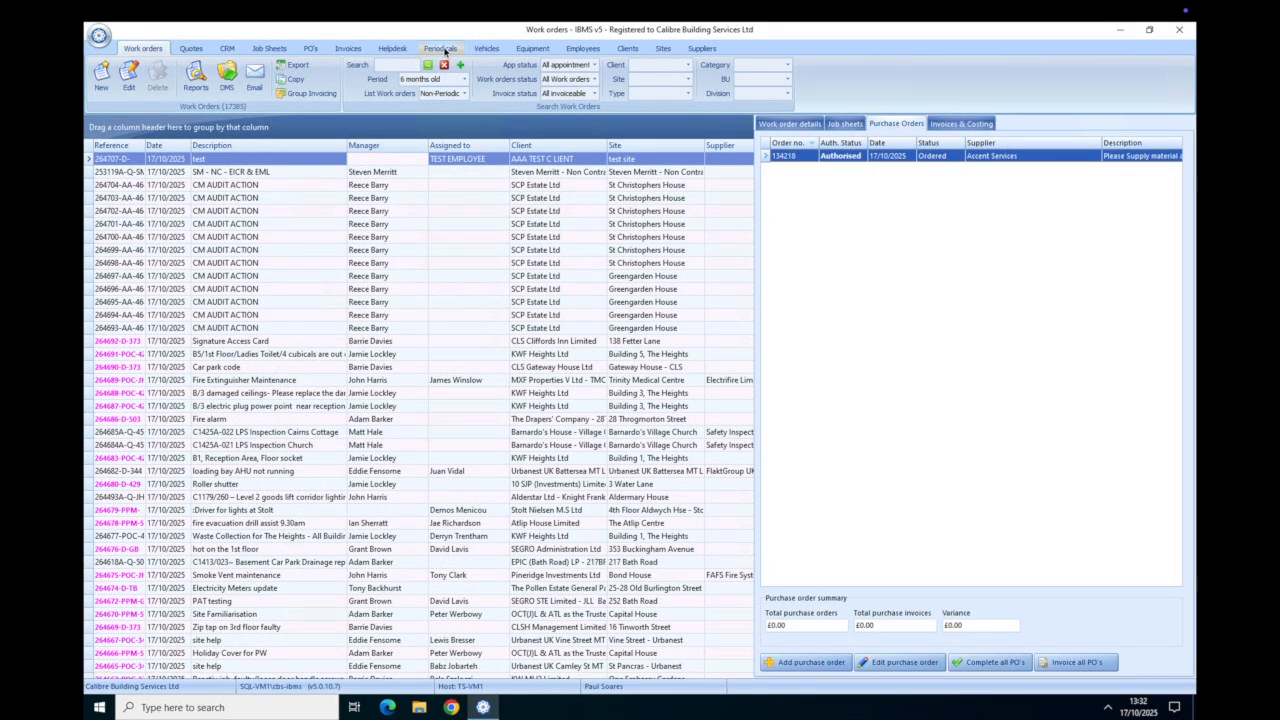
- Look in on the periodical contracts and go to the purchase orders section
{"action": "left_click", "coordinate": [443, 49]}
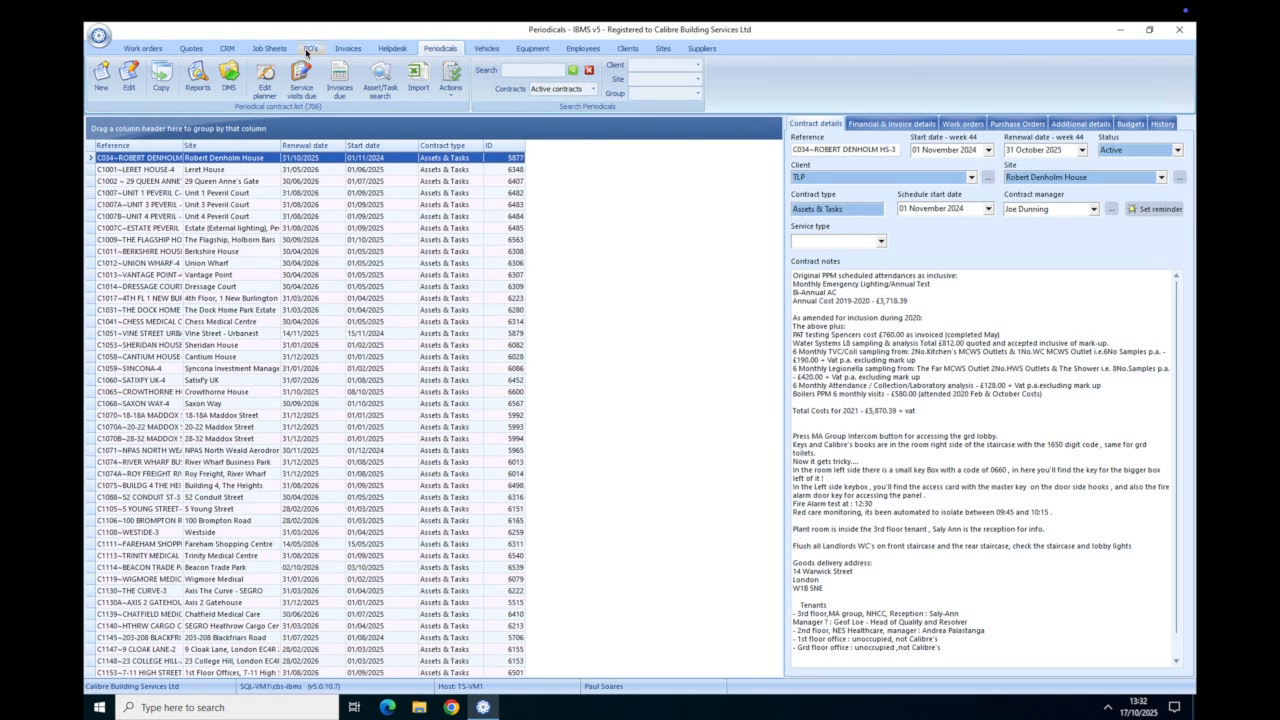
{"action": "left_click", "coordinate": [307, 48]}
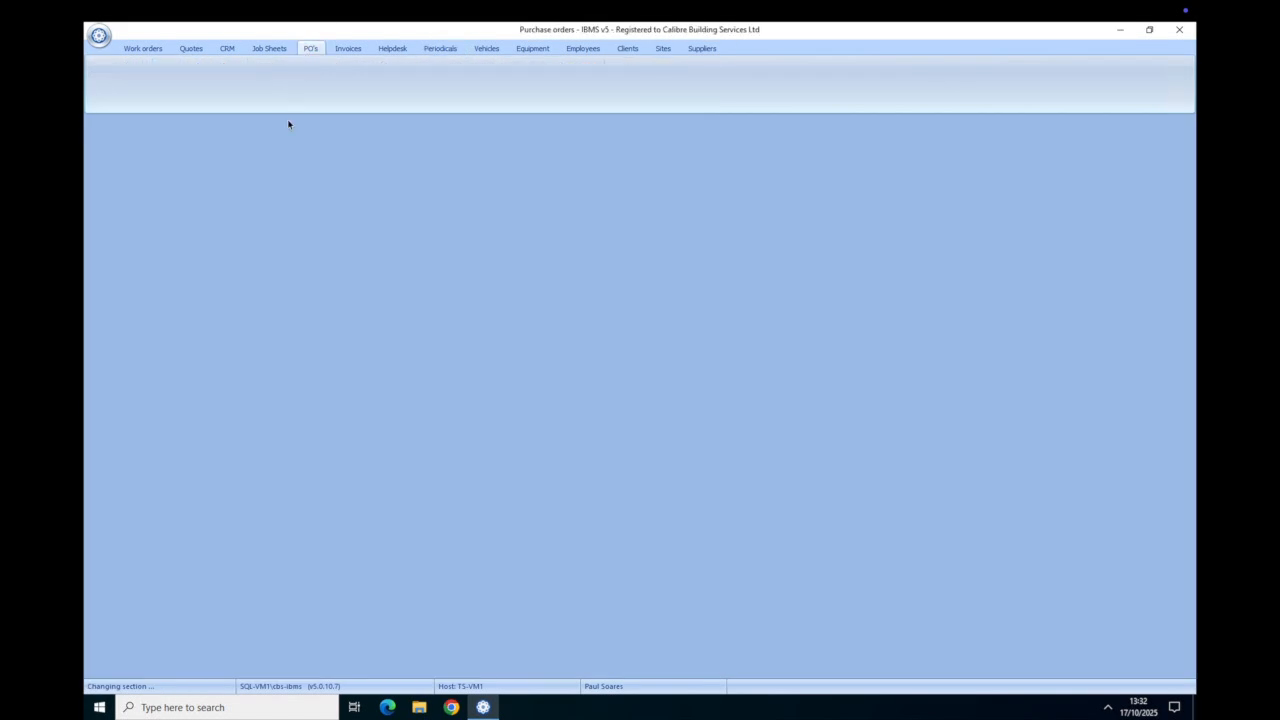